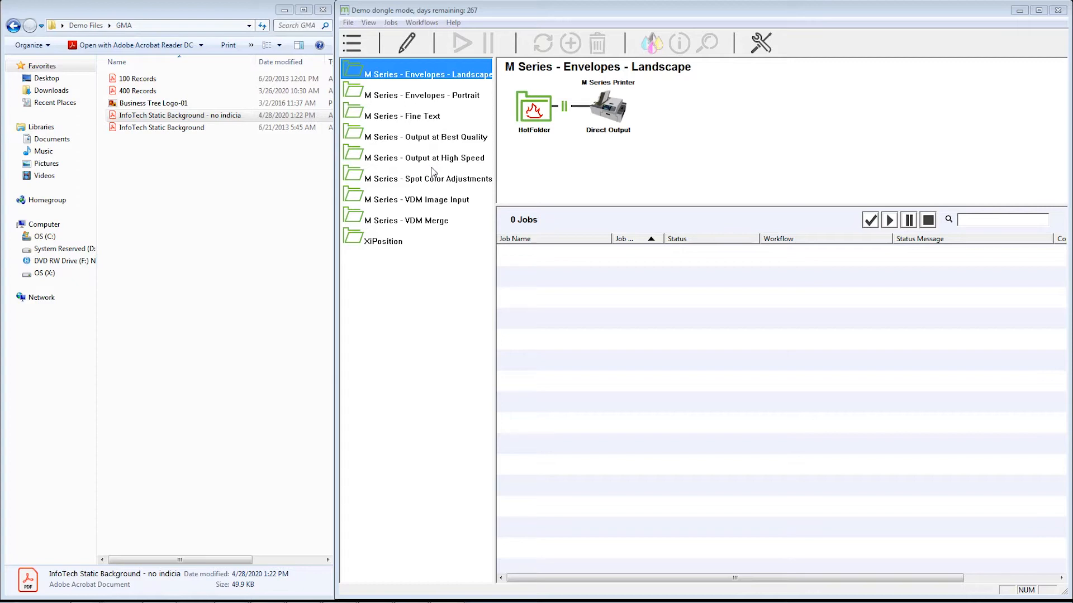
Create a new workflow named "Envelopes Landscape Commercial Env".
left_click(430, 25)
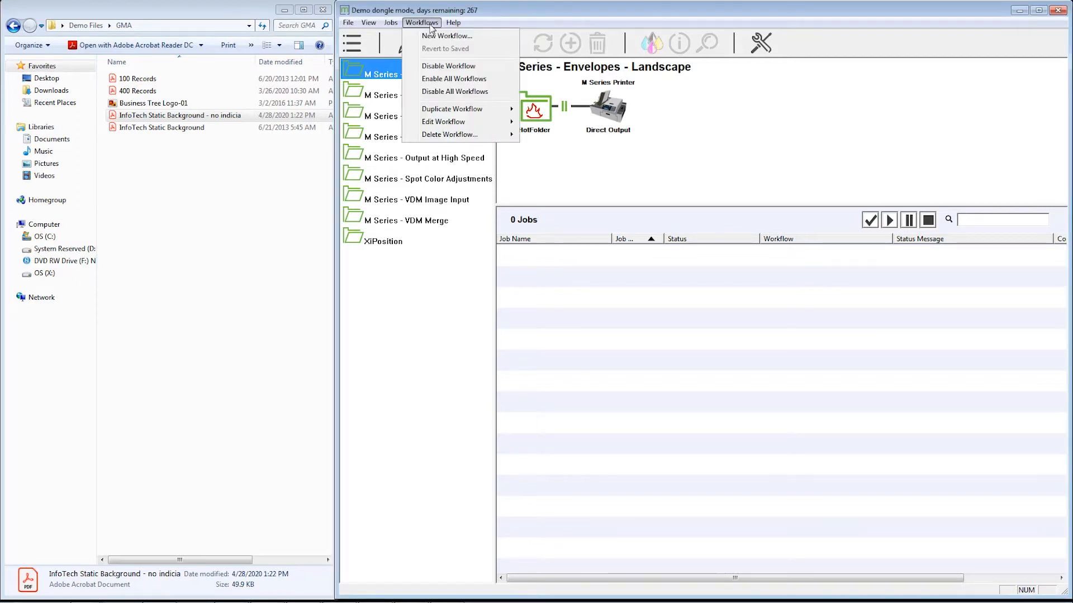
left_click(433, 37)
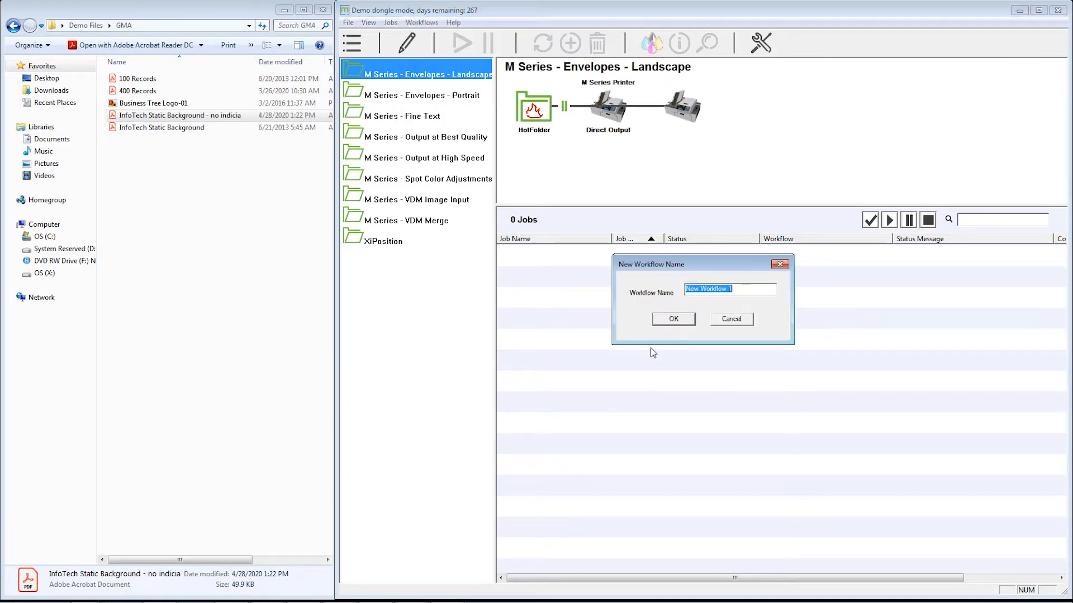
type("Envelopes Lans")
key("BackSpace")
type("dscape Commercial Env")
left_click(666, 322)
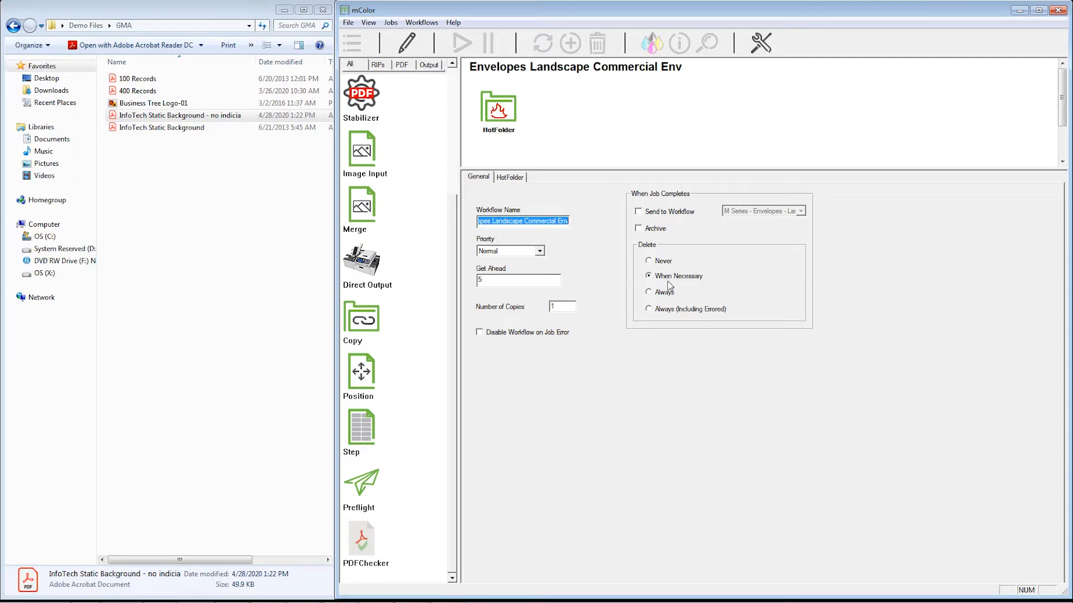
Set completed jobs to delete When Necessary and enable Generate Thumbnails for the hot folder.
left_click(669, 262)
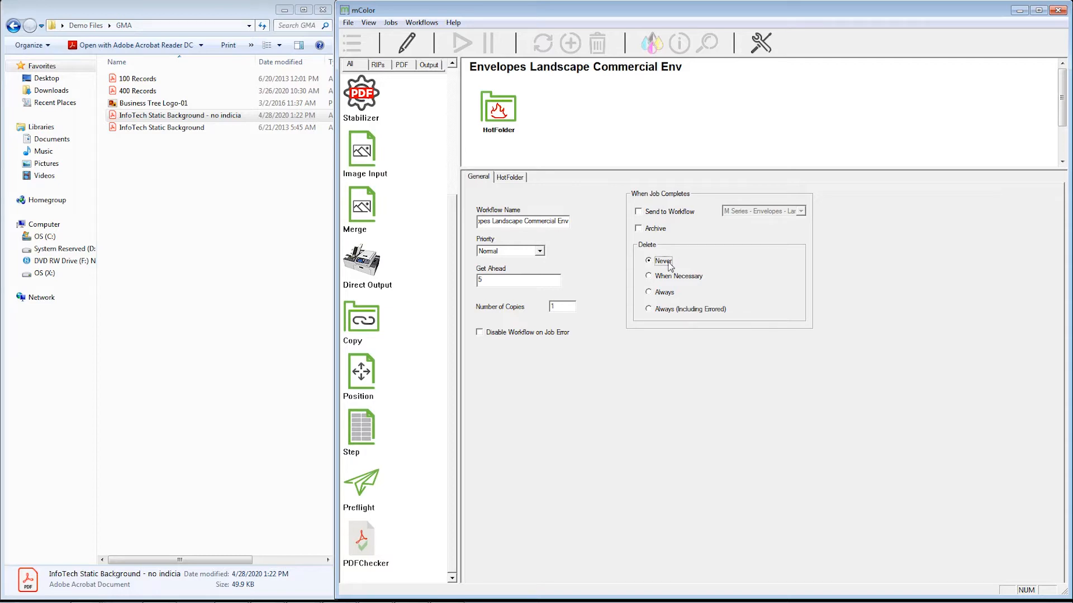
left_click(668, 278)
left_click(517, 178)
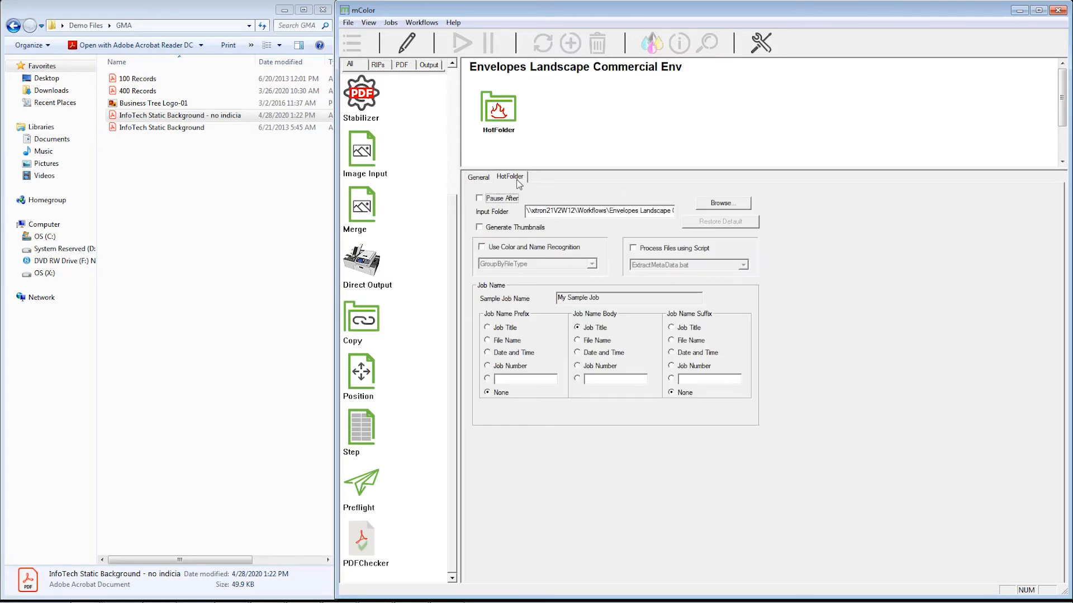
left_click(506, 232)
Add Spot Color Adjustment after the HotFolder with Pause After, Auto Release if no Spot Colors, and the Plain Paper set.
scroll(456, 137, "up", 3)
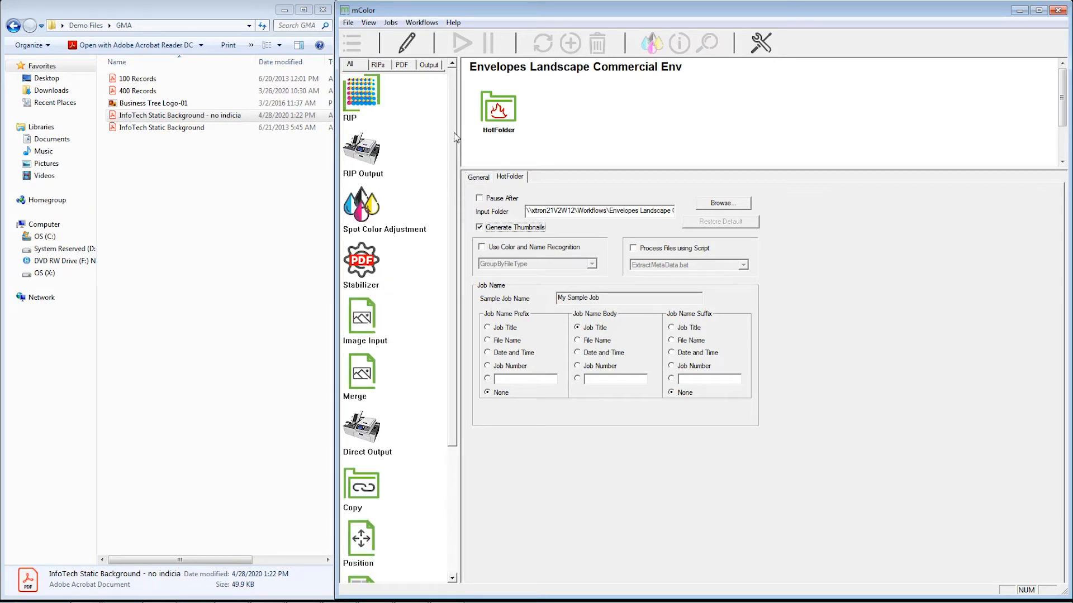
left_click_drag(362, 205, 568, 114)
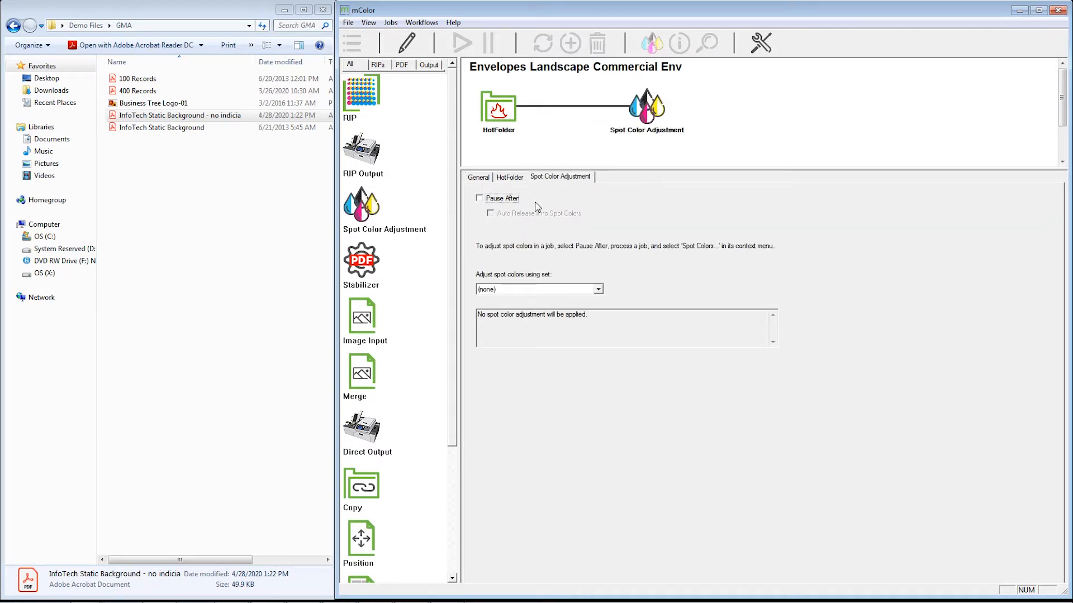
left_click(496, 200)
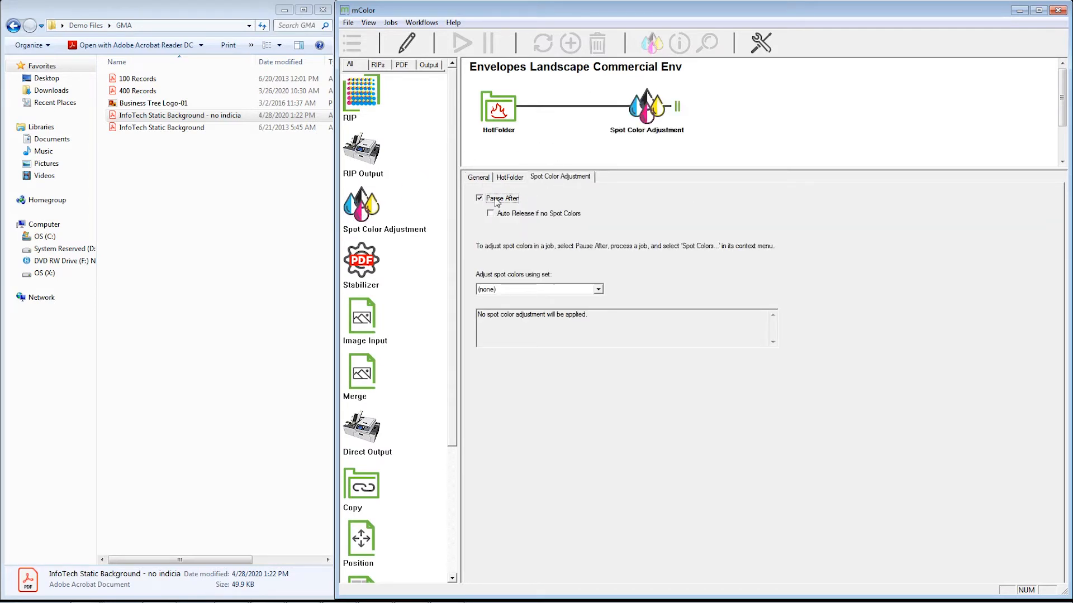
left_click(515, 218)
left_click(545, 289)
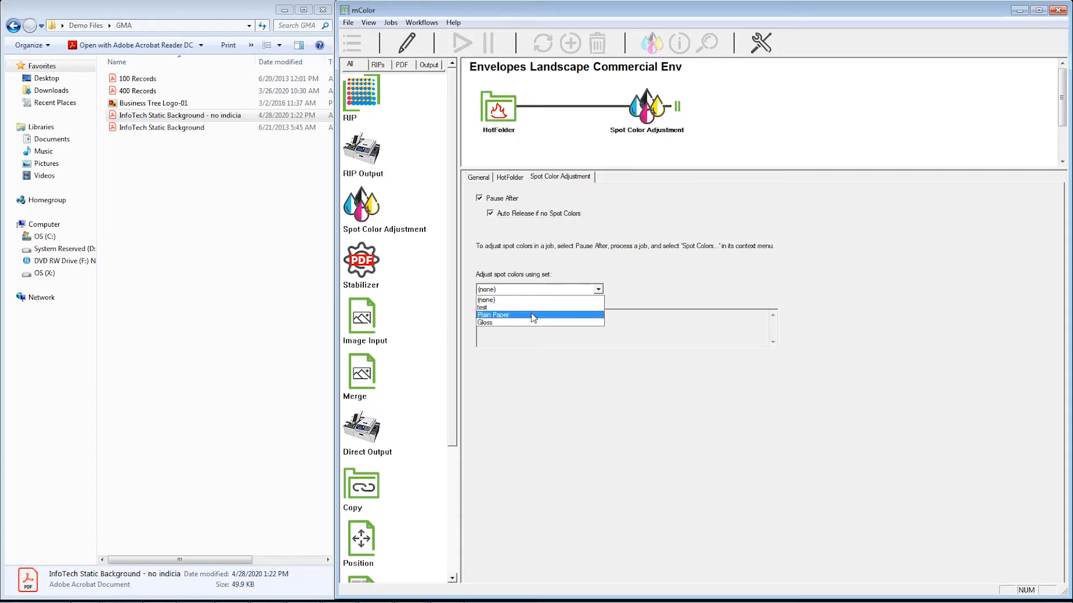
left_click(534, 316)
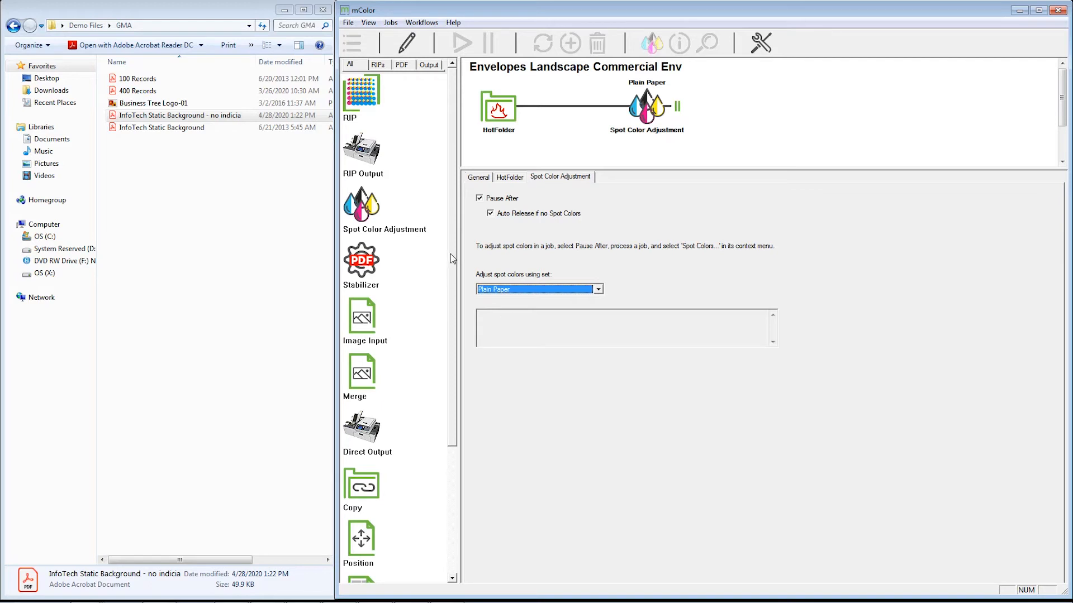
Add a Position module after Spot Color Adjustment with Pause After enabled and media resized to 9x12.
scroll(452, 311, "down", 1)
scroll(451, 312, "down", 2)
left_click_drag(373, 386, 721, 117)
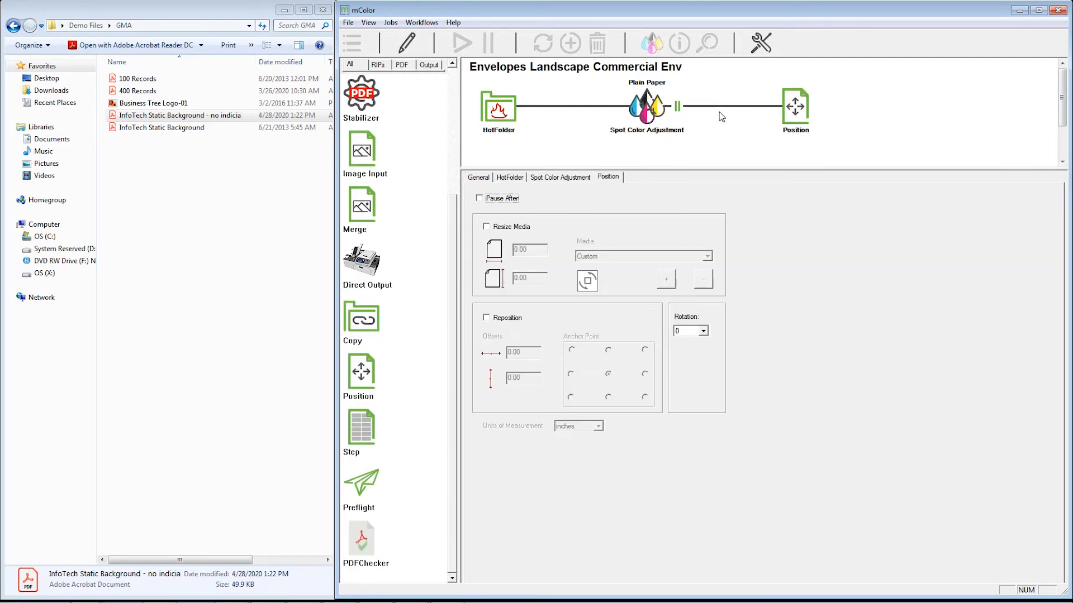
left_click(513, 197)
left_click(512, 228)
left_click(600, 256)
left_click(626, 372)
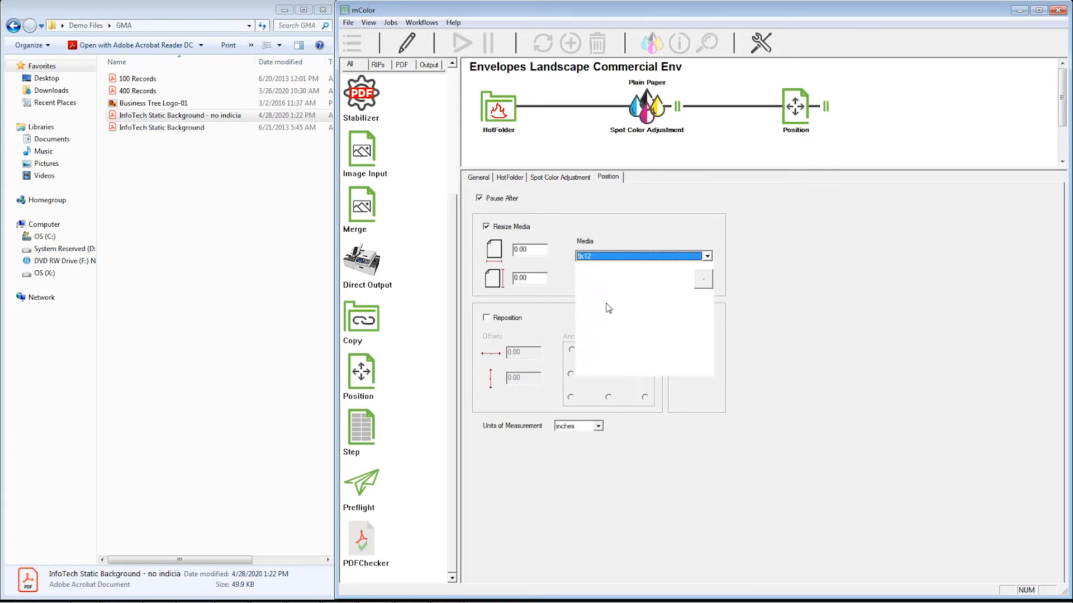
Enable Reposition in the Position module, set its rotation to 270, and use the lower-left anchor point.
left_click(510, 317)
left_click(703, 331)
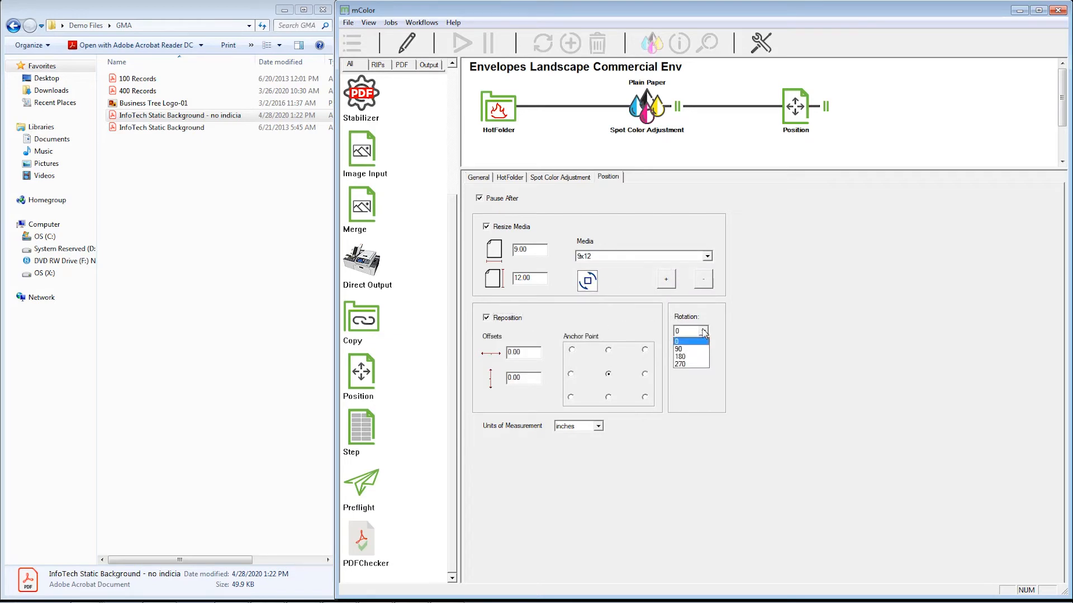
left_click(697, 349)
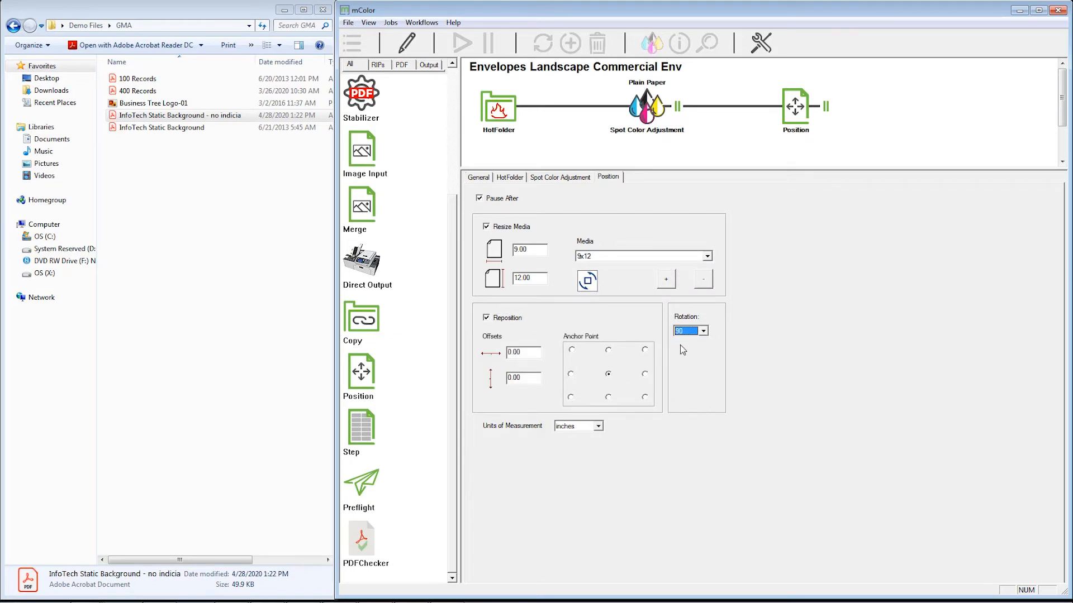
left_click(698, 332)
left_click(688, 368)
left_click(571, 397)
Add a Direct Output module after Position and set its configuration to M-Series - Default v3.
left_click_drag(363, 265, 833, 152)
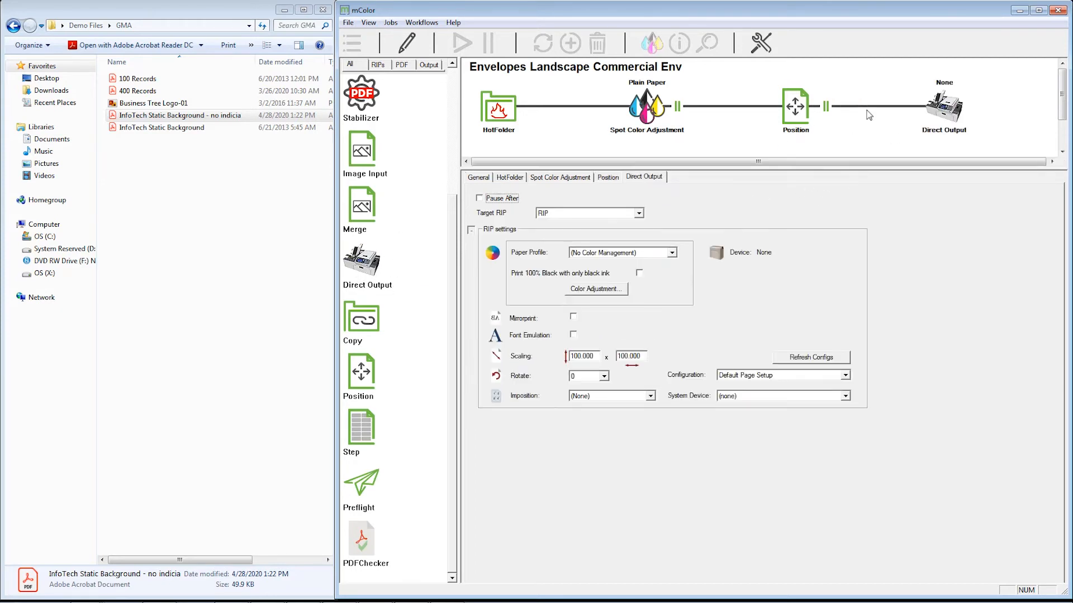
left_click(645, 255)
left_click(647, 259)
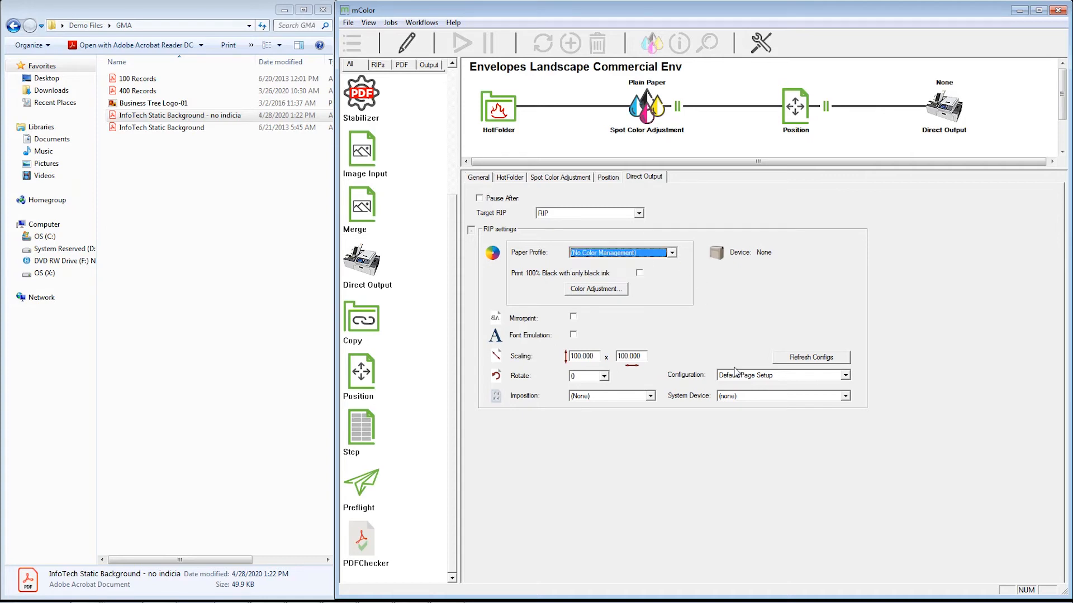
left_click(772, 376)
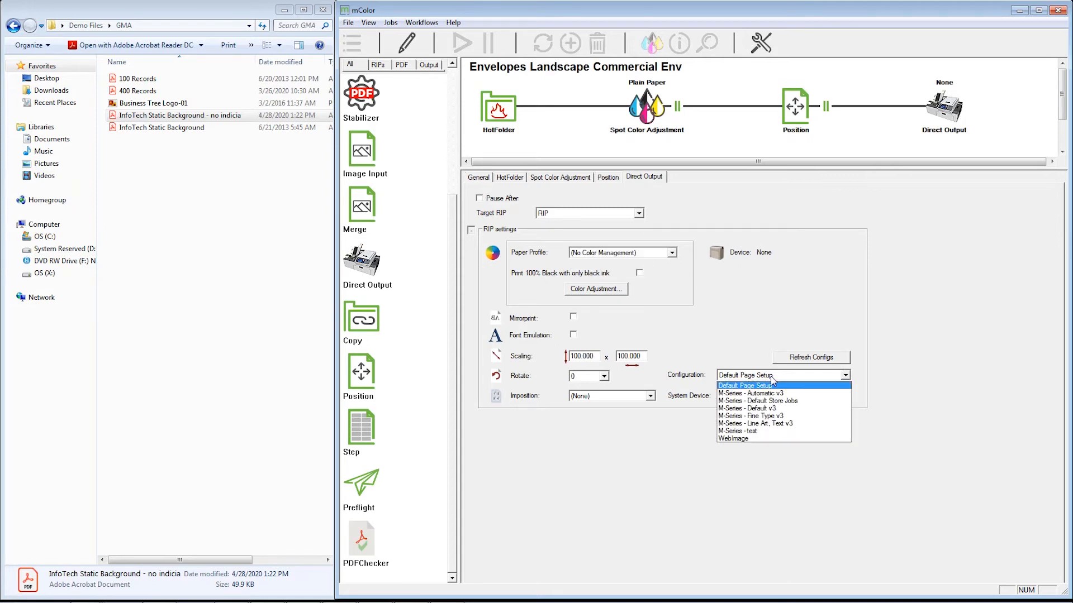
left_click(779, 414)
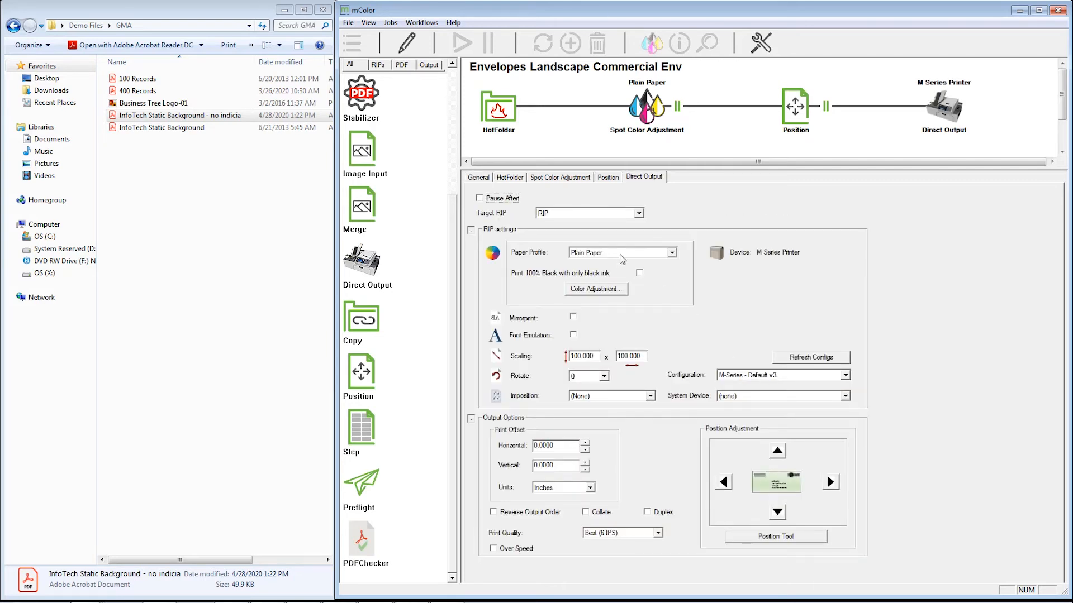
Set the Direct Output paper profile to Commercial Envelopes and finish editing the workflow.
left_click(619, 252)
left_click(618, 272)
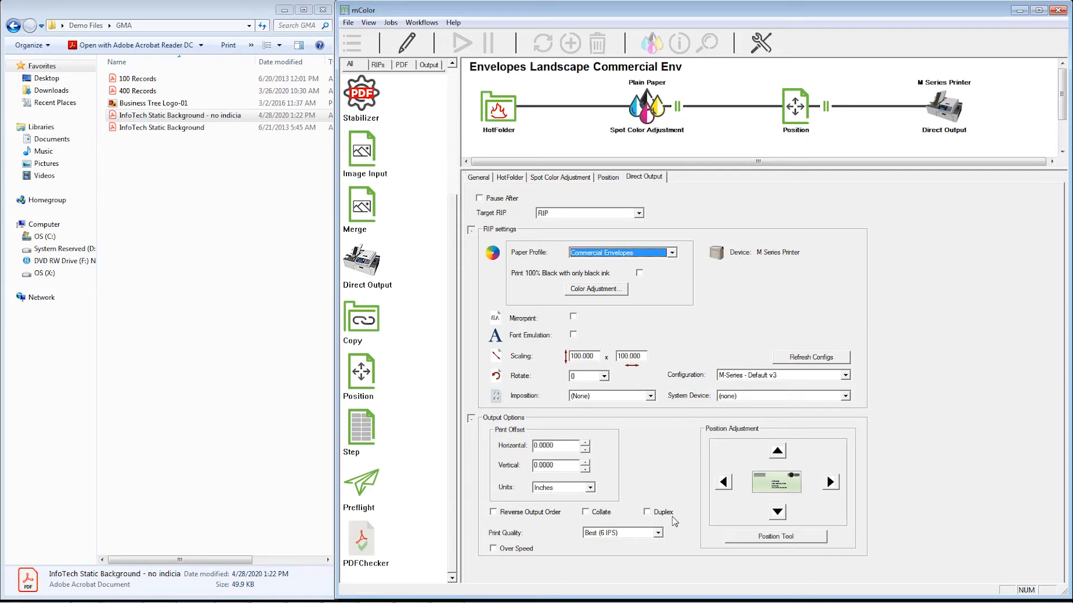
left_click(408, 44)
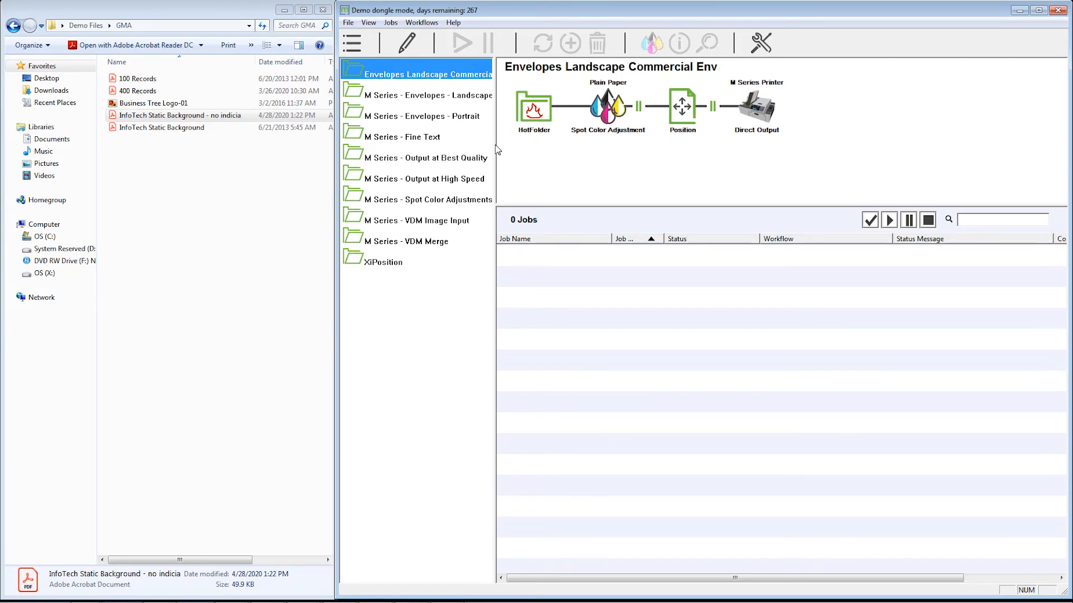
Duplicate the Envelopes Landscape Commercial Env workflow under the name "Envelopes Portrait Commercial Env".
left_click_drag(497, 146, 536, 144)
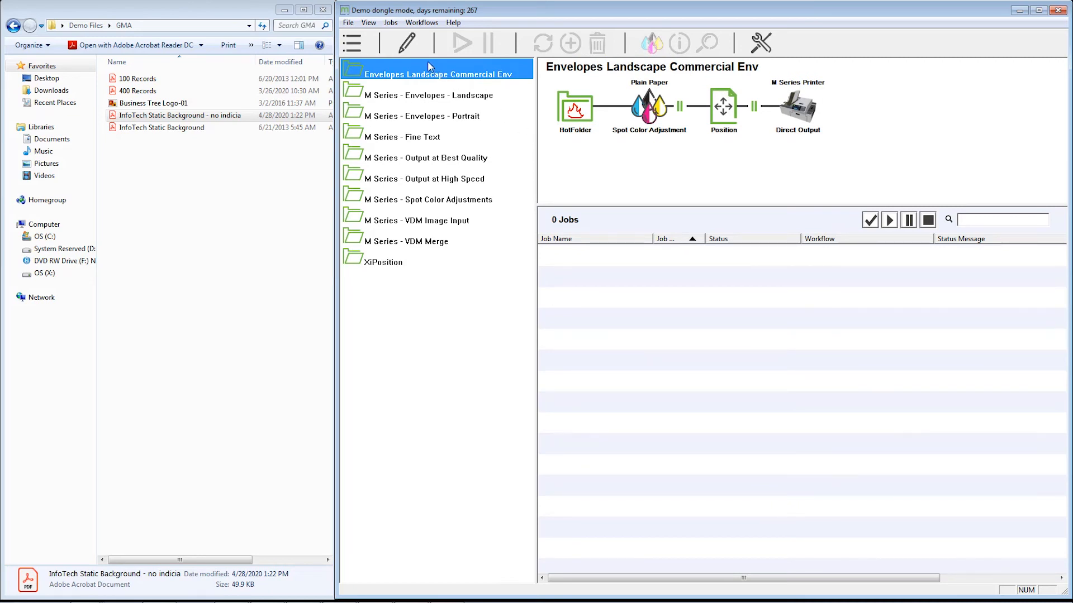
left_click(423, 24)
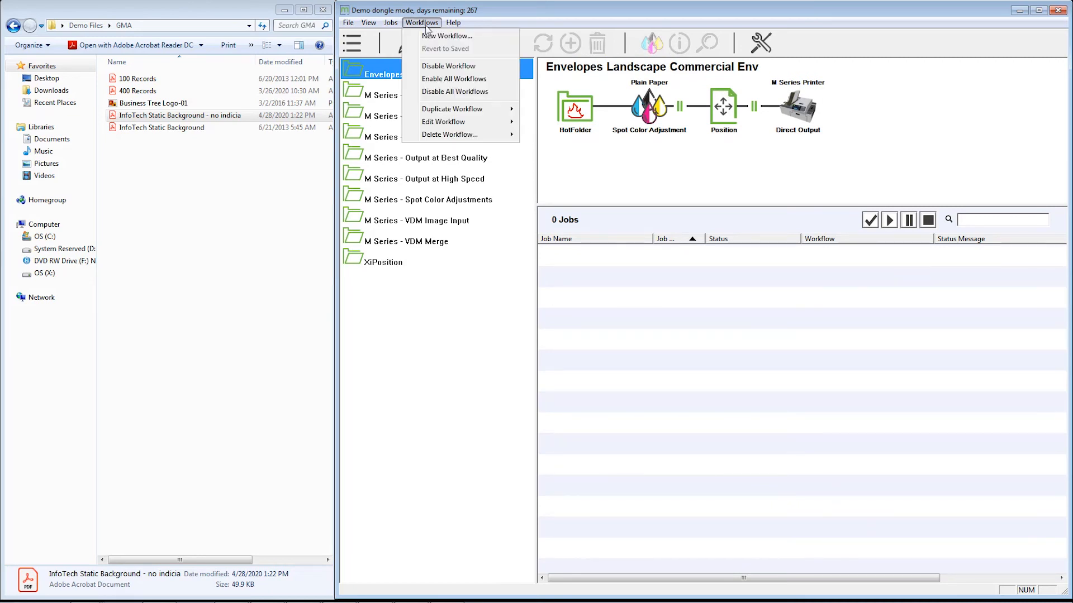
mouse_move(465, 112)
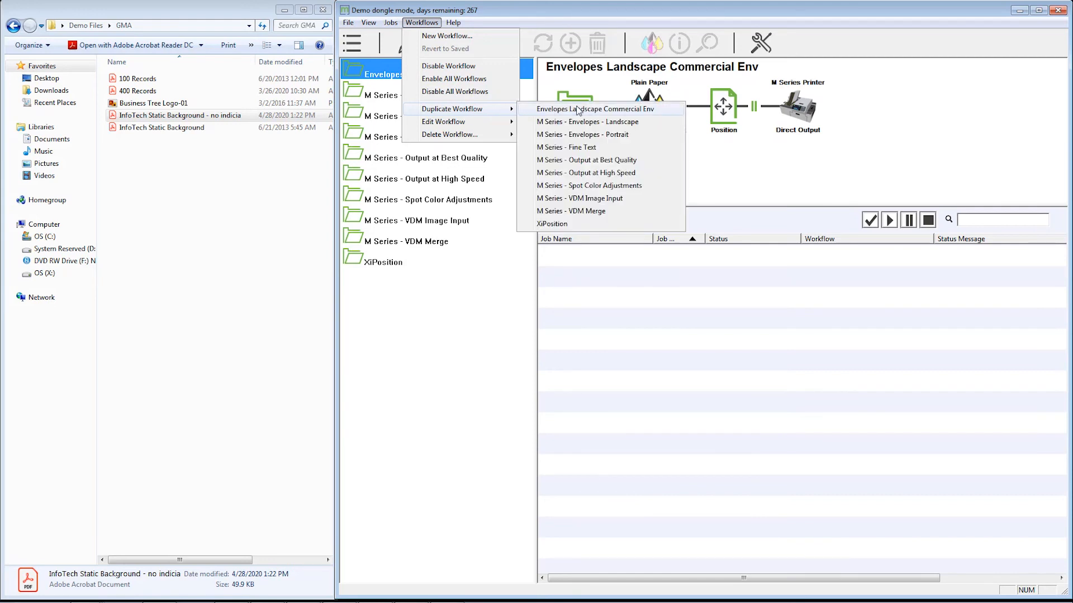
left_click(551, 110)
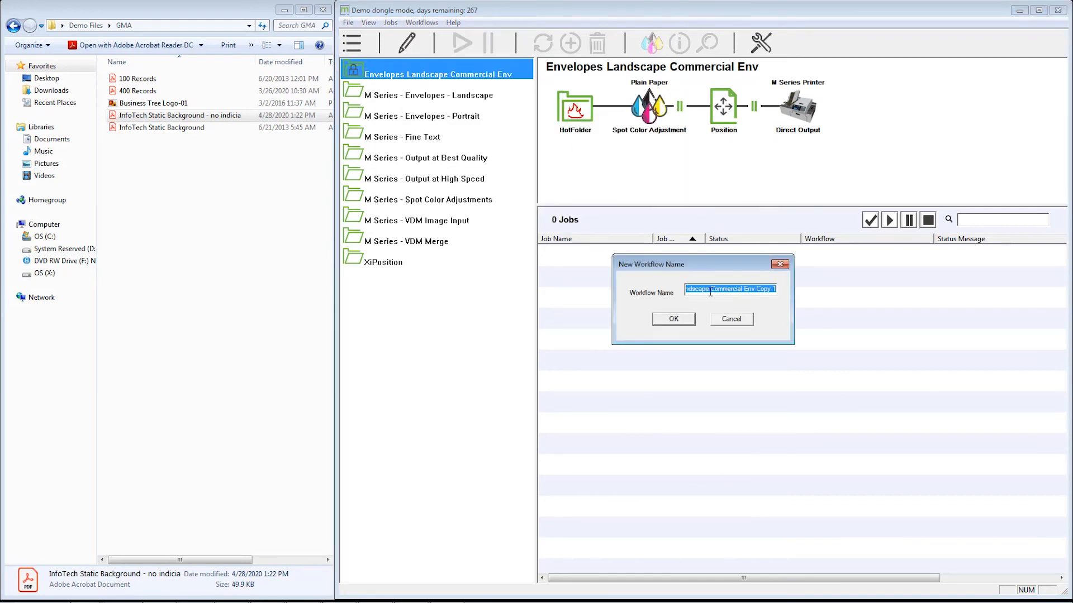
mouse_move(710, 289)
left_mouse_down()
mouse_move(662, 287)
mouse_move(717, 289)
left_mouse_up()
type("Portrait")
left_click_drag(763, 291, 818, 291)
key("BackSpace")
key("BackSpace")
left_click(691, 323)
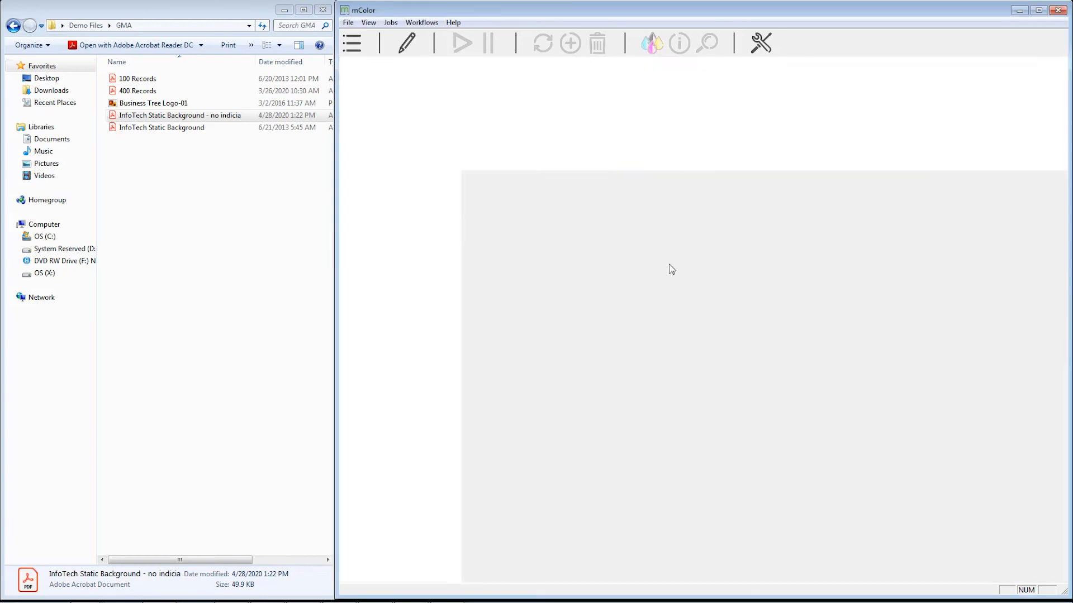
Set the portrait workflow's Direct Output rotation to 270 and finish editing the workflow.
left_click(943, 110)
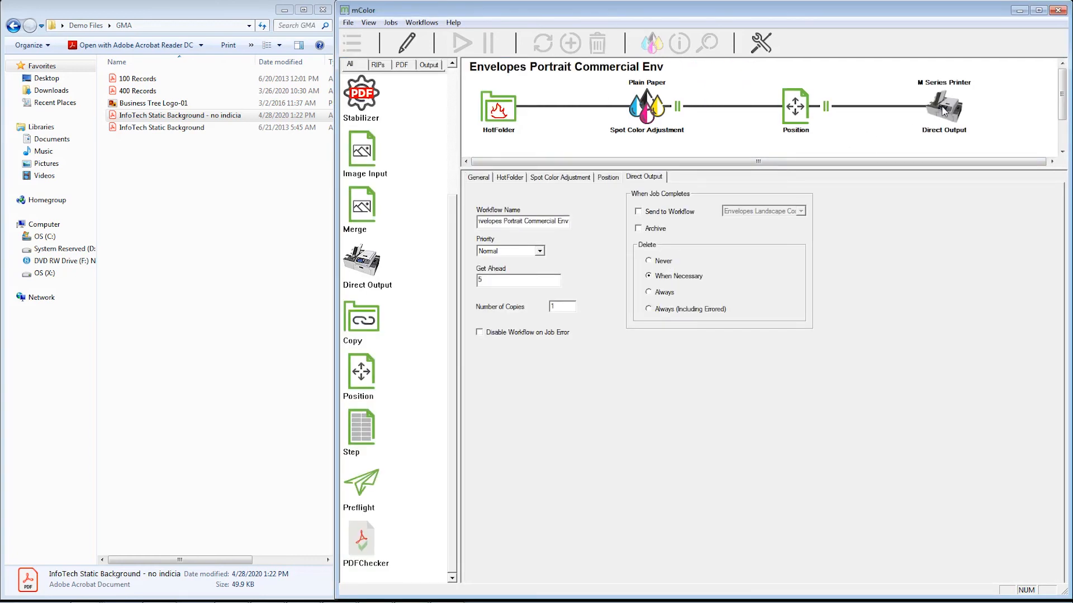
left_click(604, 376)
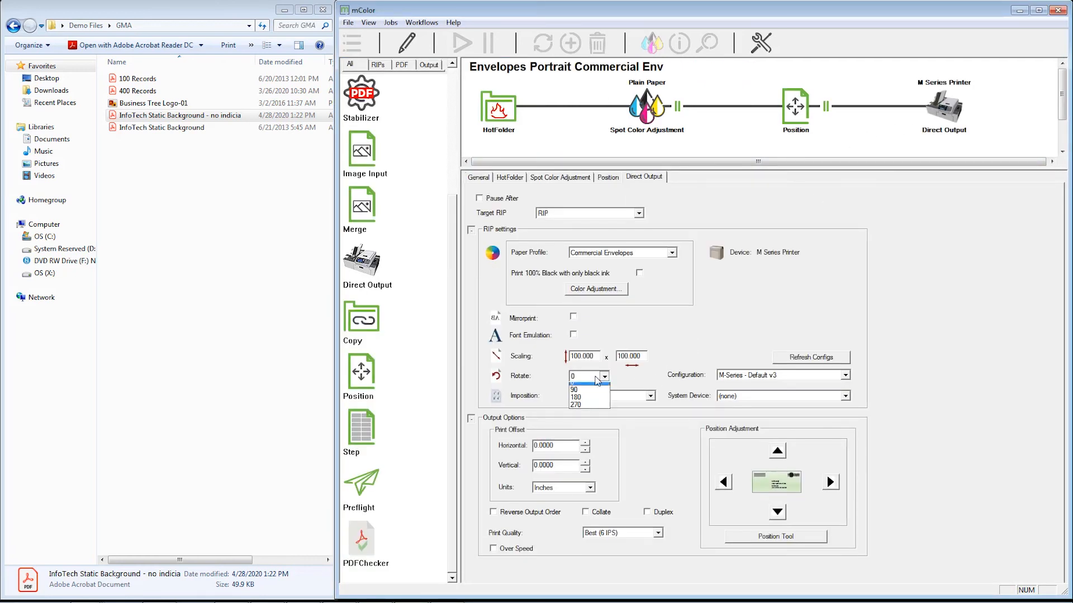
left_click(584, 417)
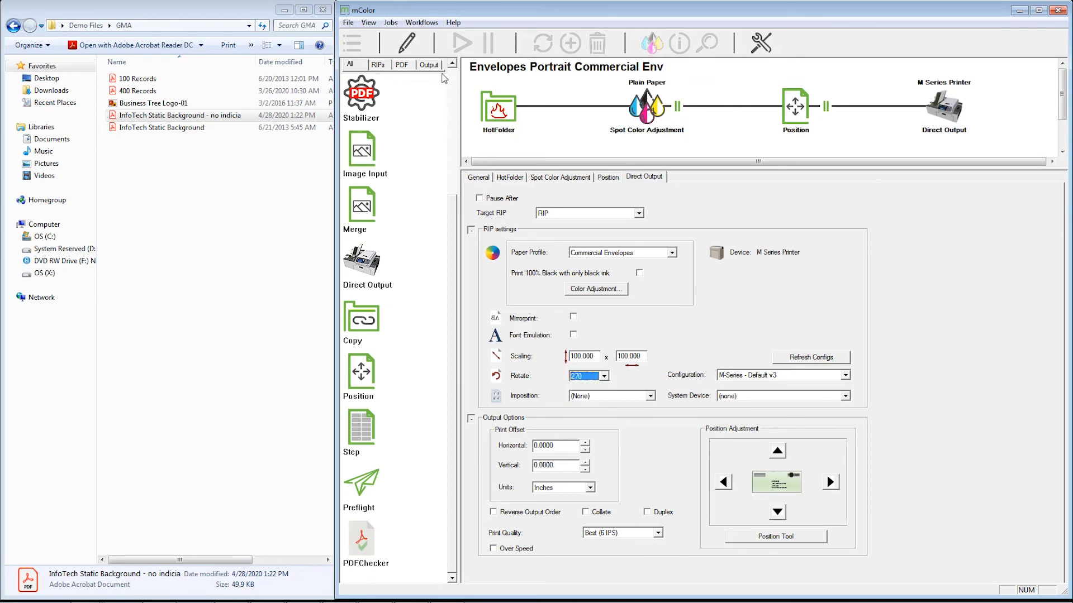
left_click(407, 42)
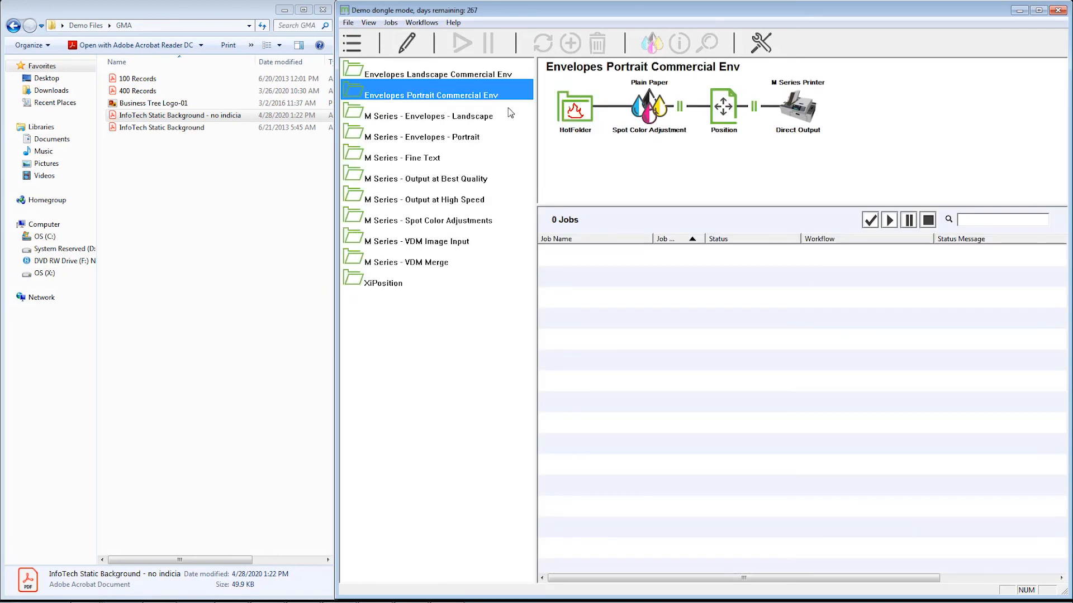